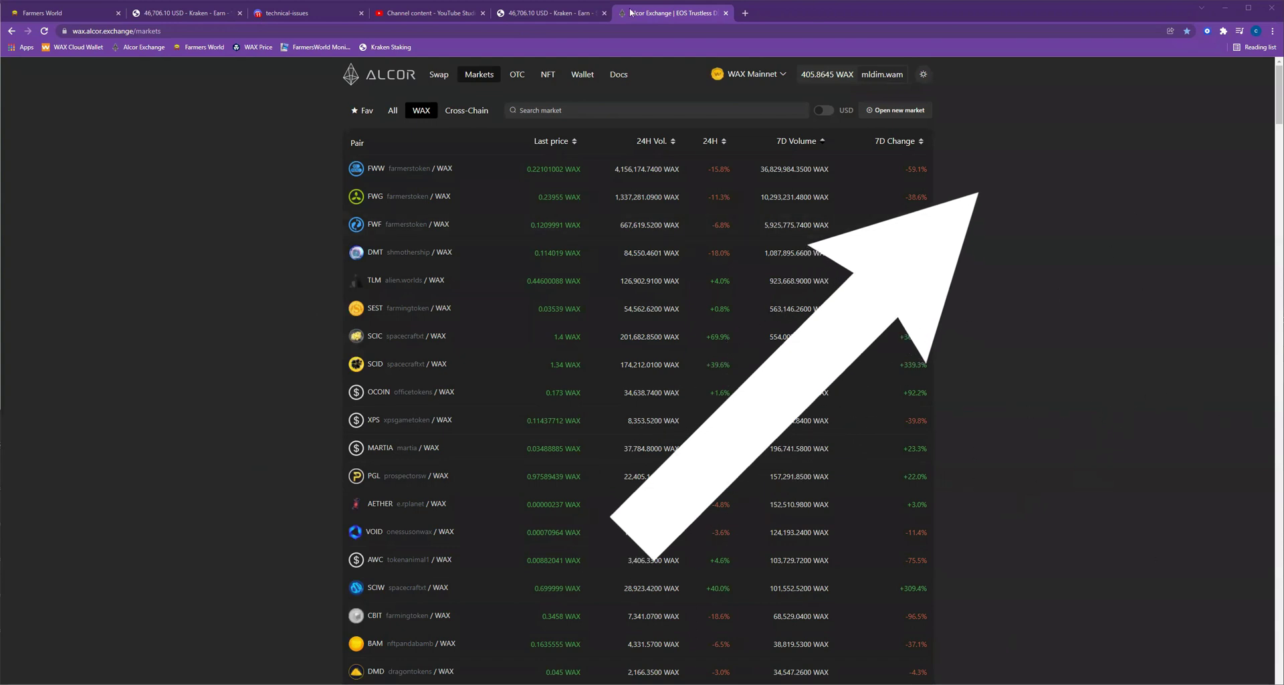
Show Farmers World's Exchange Deposit panel listing 0.62 FWG, 1218.23 FWW and 115.12 FWF
{"action": "left_click", "coordinate": [94, 16]}
{"action": "left_click", "coordinate": [647, 518]}
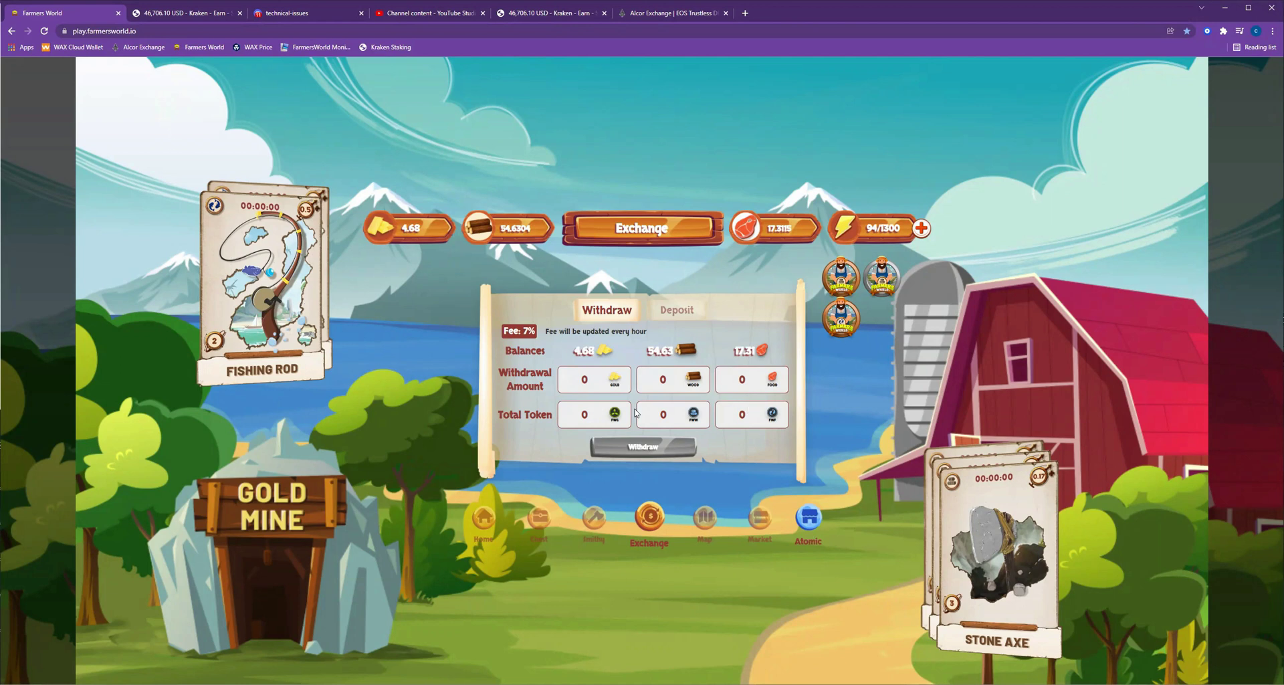
{"action": "left_click", "coordinate": [679, 315]}
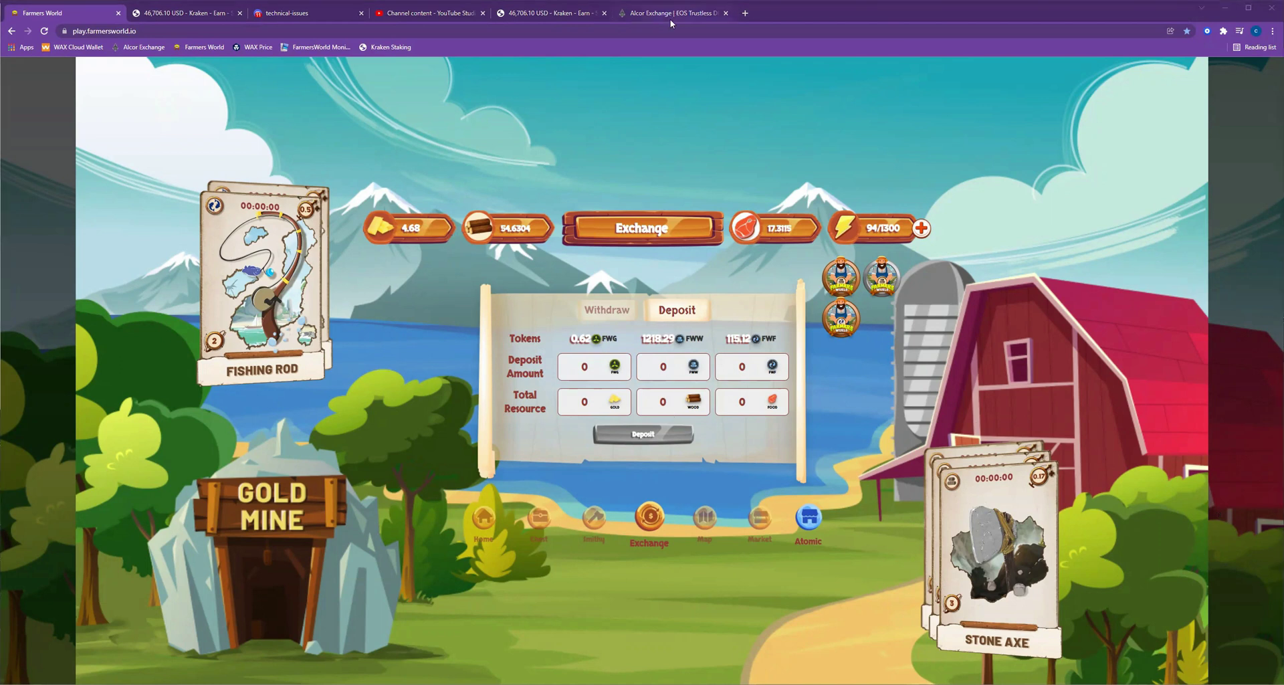
Set Alcor's Swap page to sell FWW and buy FWG
{"action": "key", "text": "ctrl+6"}
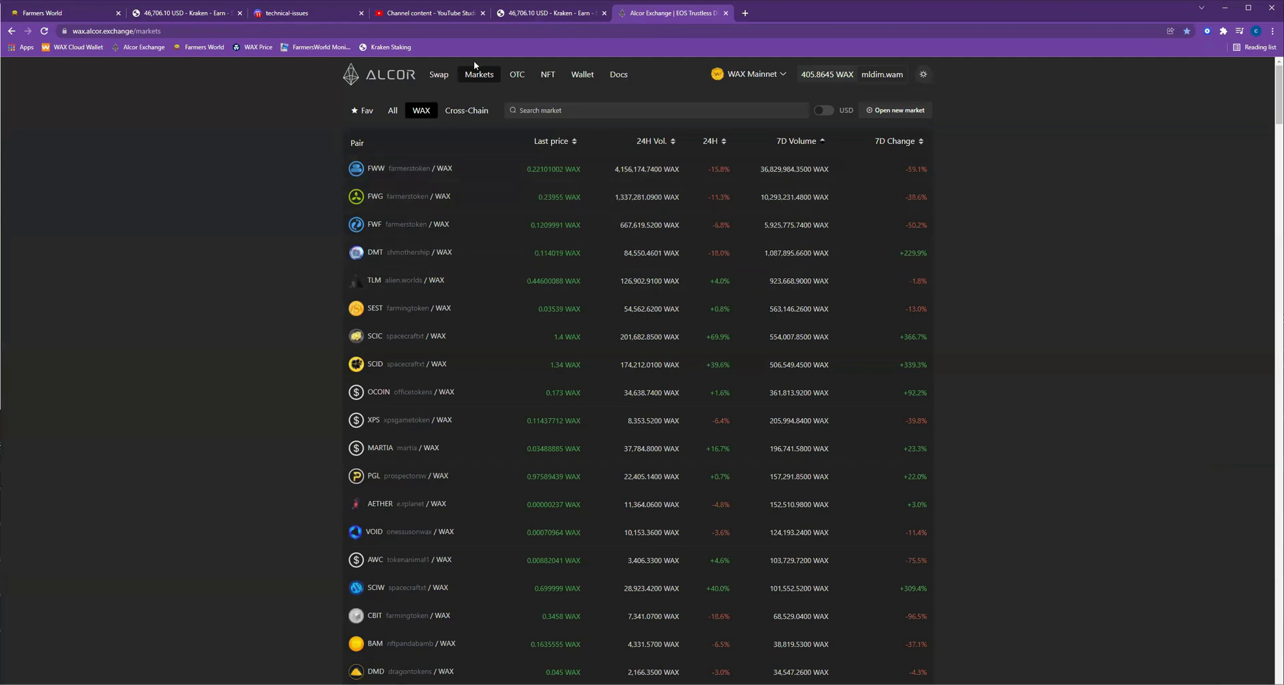
{"action": "left_click", "coordinate": [435, 76]}
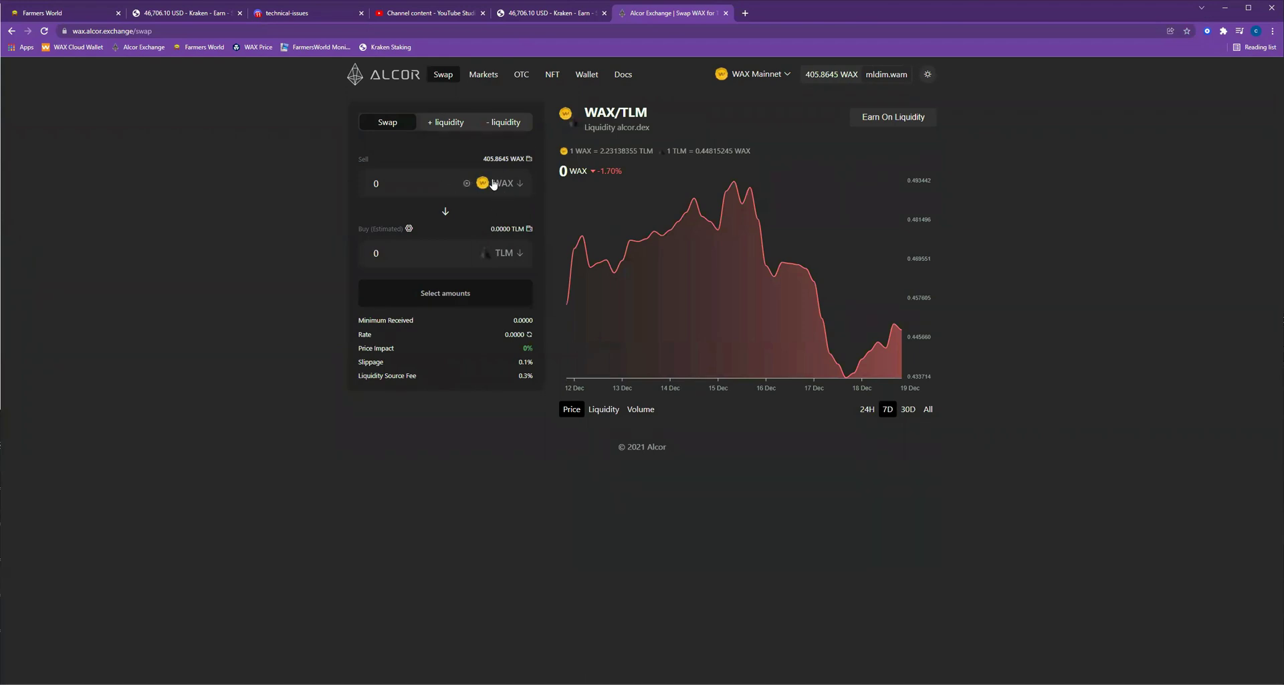
{"action": "left_click", "coordinate": [492, 182]}
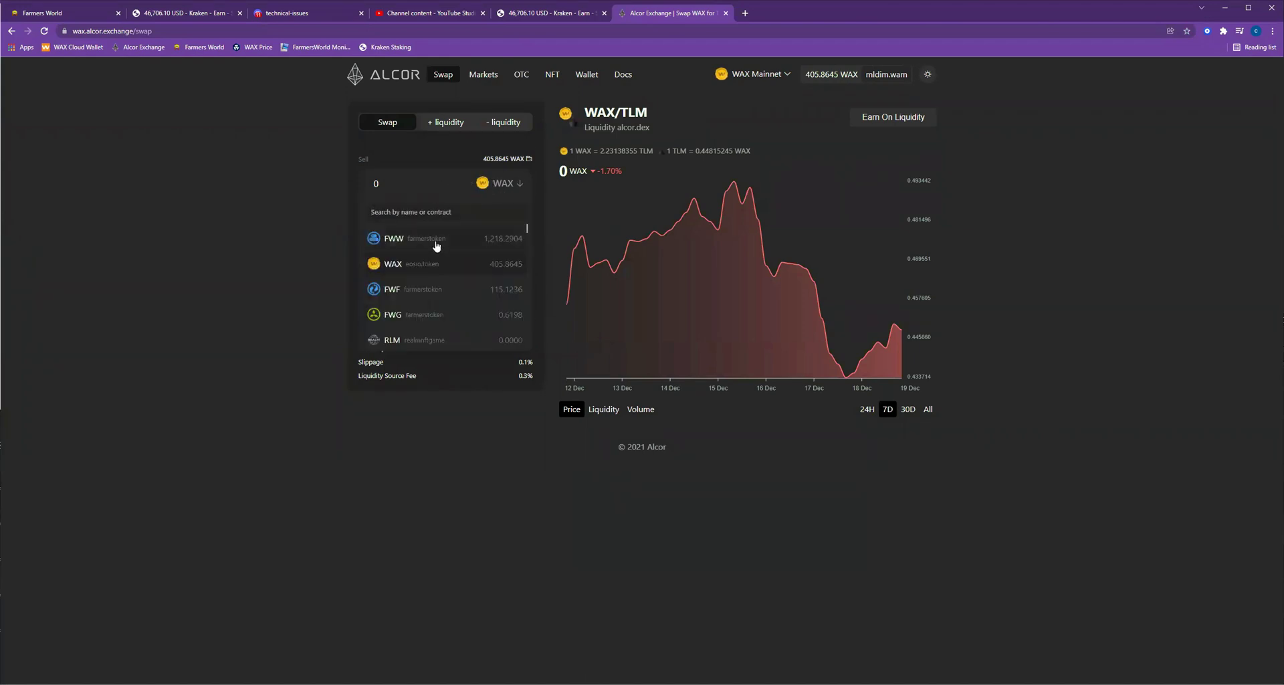
{"action": "left_click", "coordinate": [438, 241]}
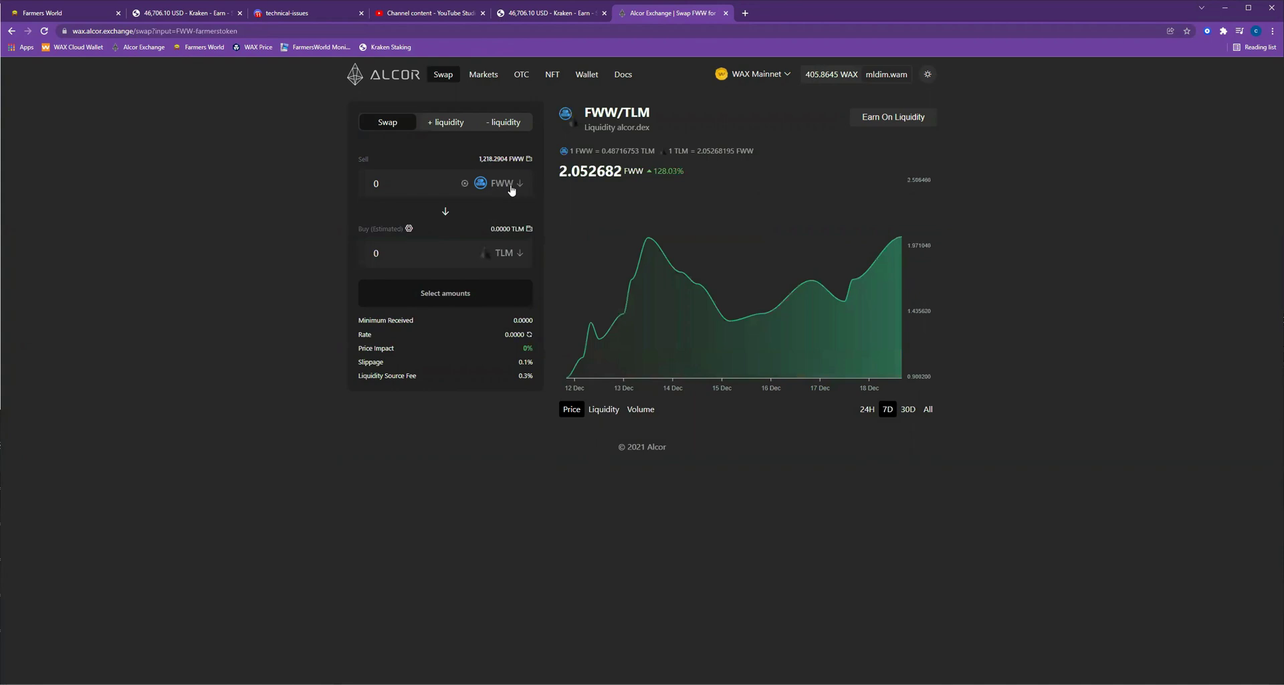
{"action": "left_click", "coordinate": [516, 253]}
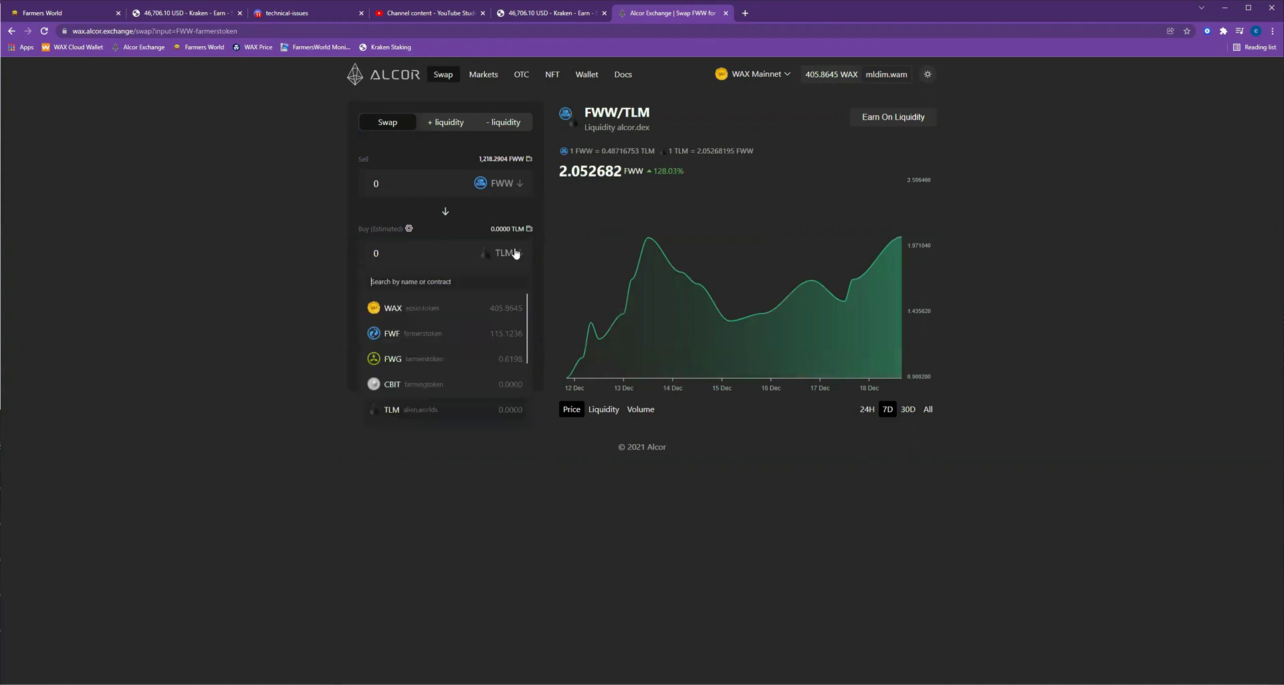
{"action": "left_click", "coordinate": [429, 359]}
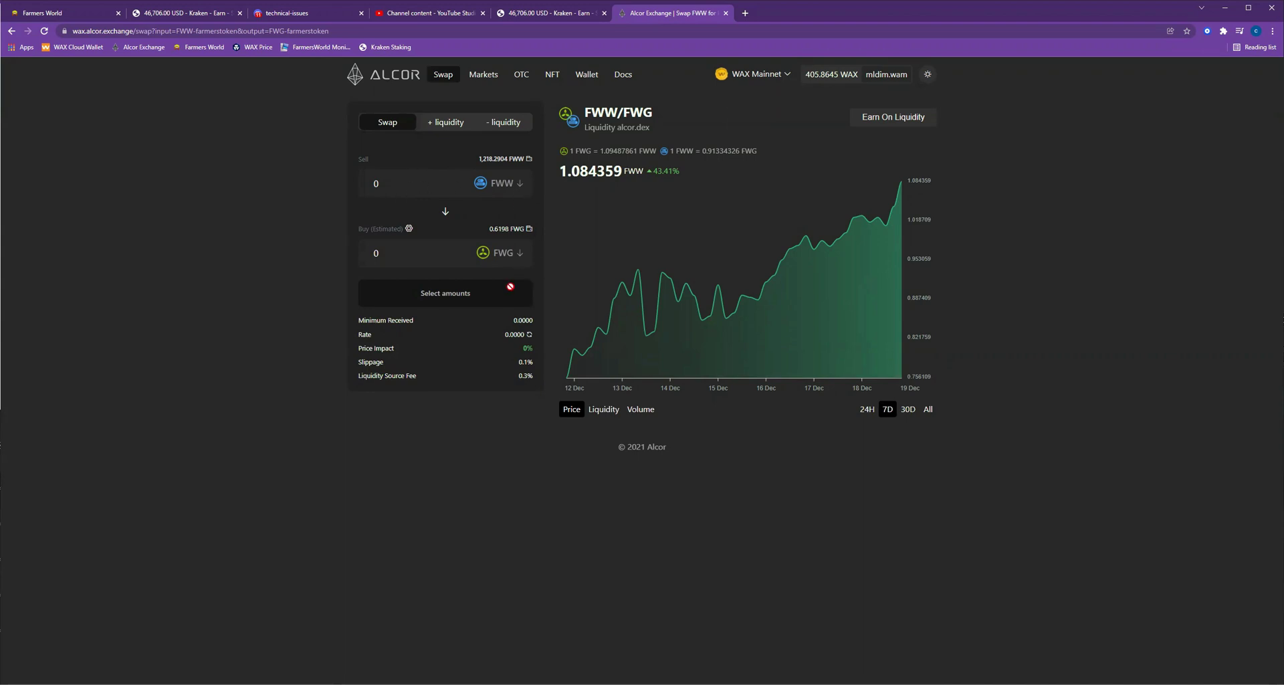
{"action": "left_click", "coordinate": [70, 15]}
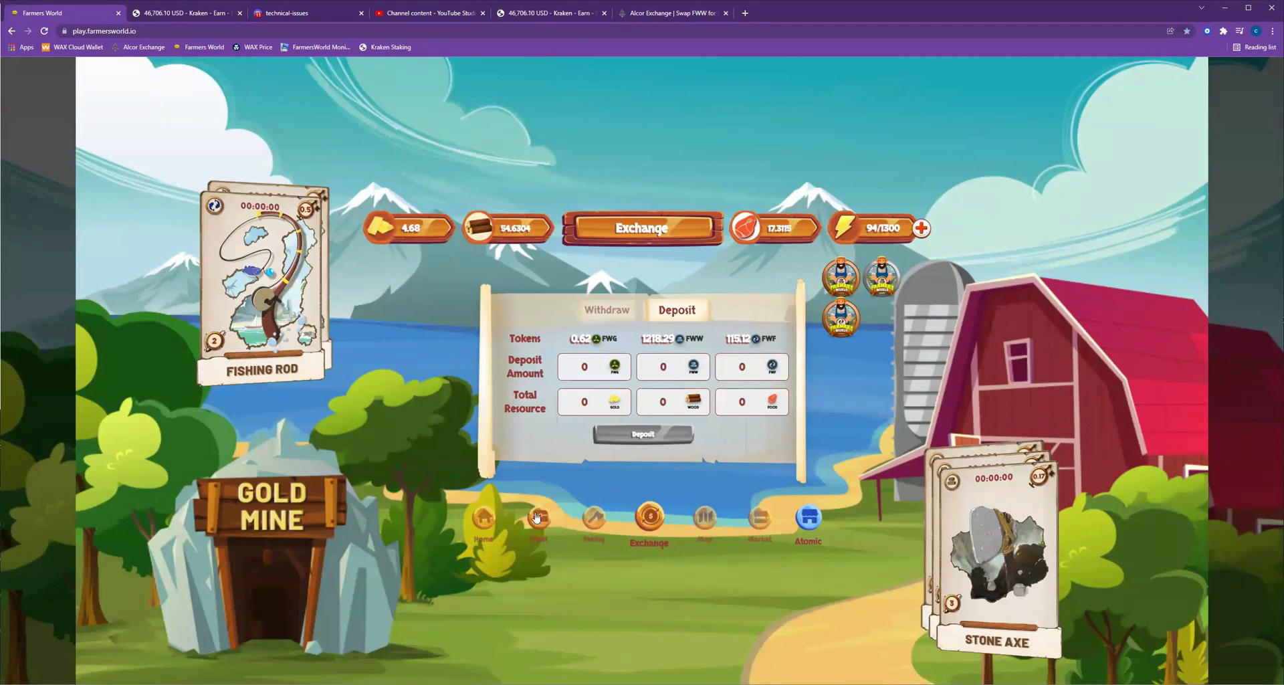
Visit Farmers World's Chest and Home views, then return to Alcor's FWW-to-FWG swap page
{"action": "left_click", "coordinate": [539, 520]}
{"action": "left_click", "coordinate": [496, 520]}
{"action": "scroll", "coordinate": [532, 406], "scroll_direction": "down", "scroll_amount": 2}
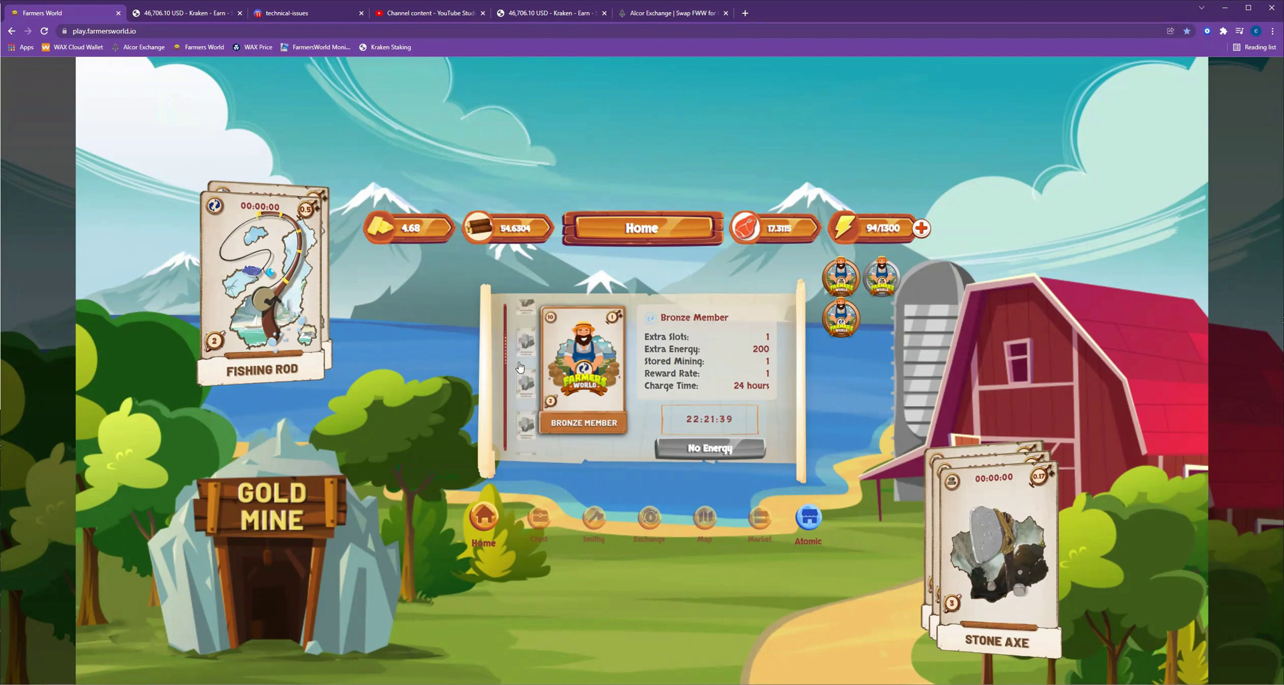
{"action": "left_click", "coordinate": [668, 13]}
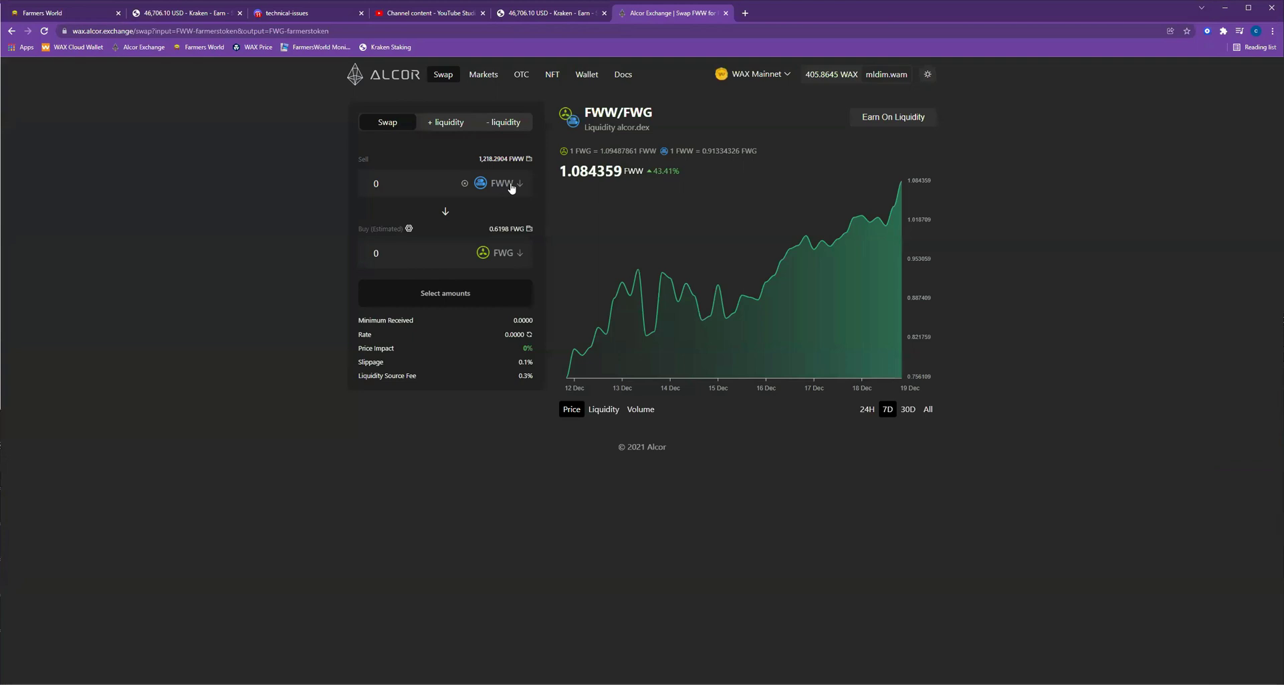
Swap 100 FWW for FWG on Alcor, leaving 1,118.2904 FWW and 91.2903 FWG
{"action": "left_click", "coordinate": [412, 182]}
{"action": "type", "text": "100"}
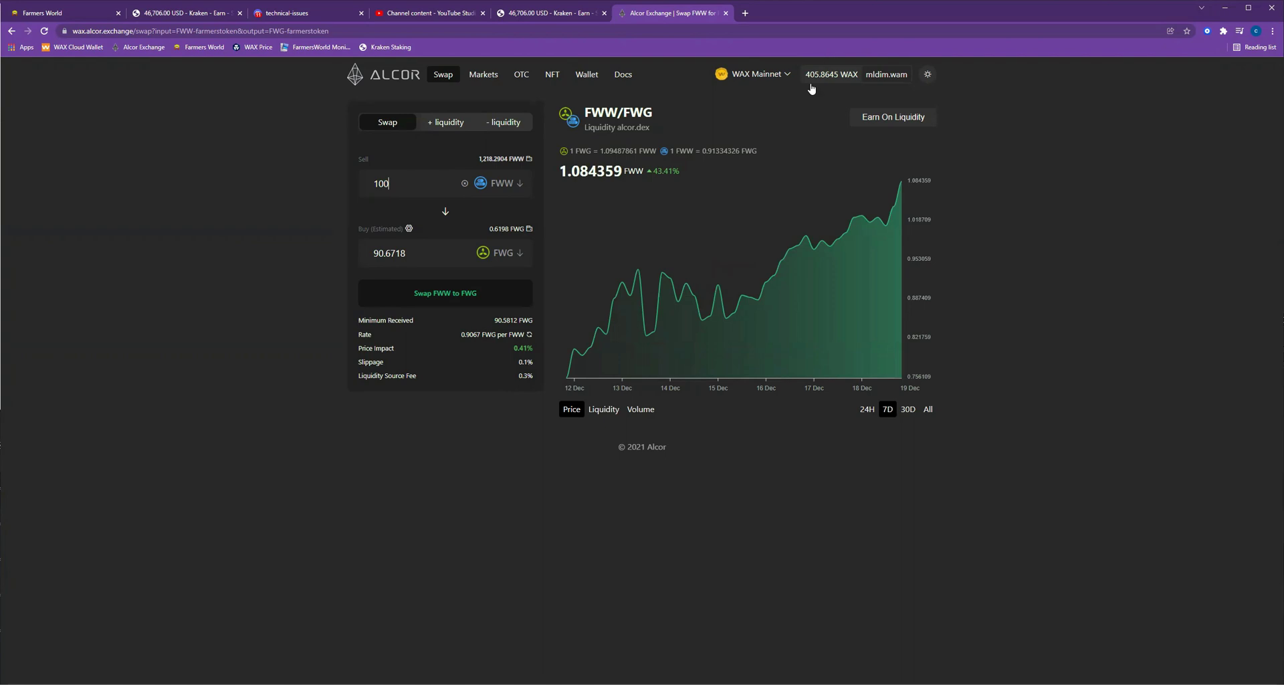
{"action": "left_click", "coordinate": [454, 299]}
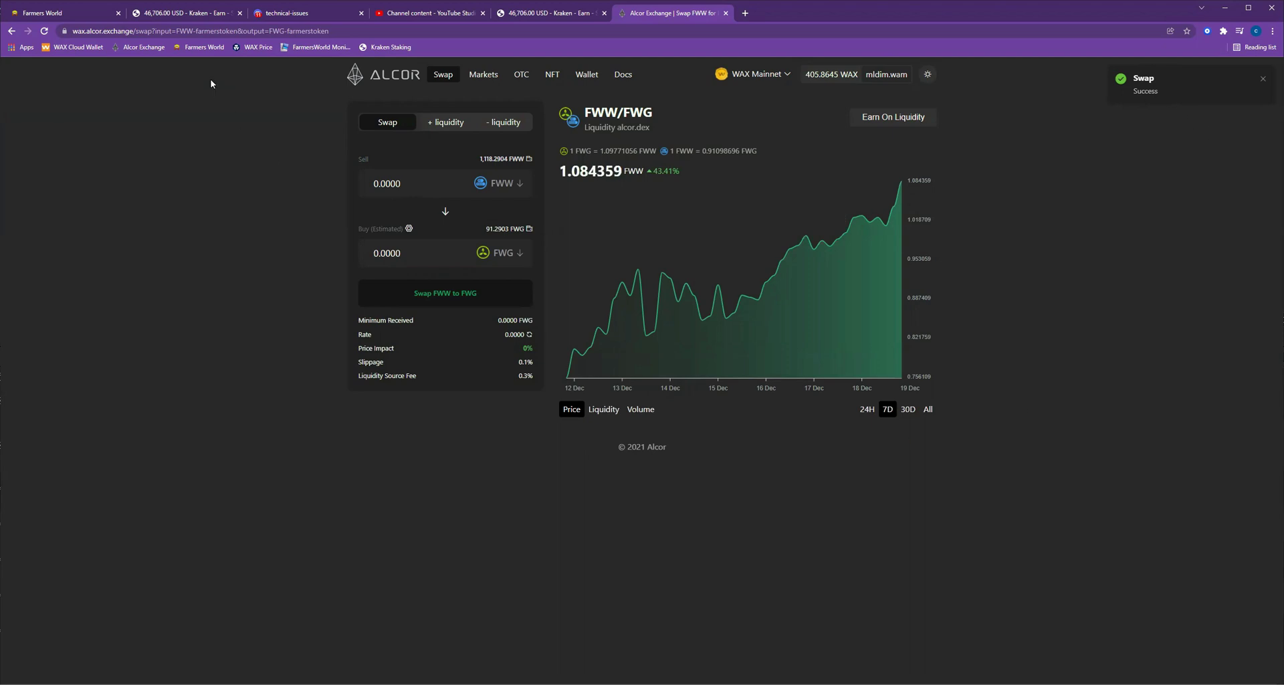
{"action": "key", "text": "ctrl+1"}
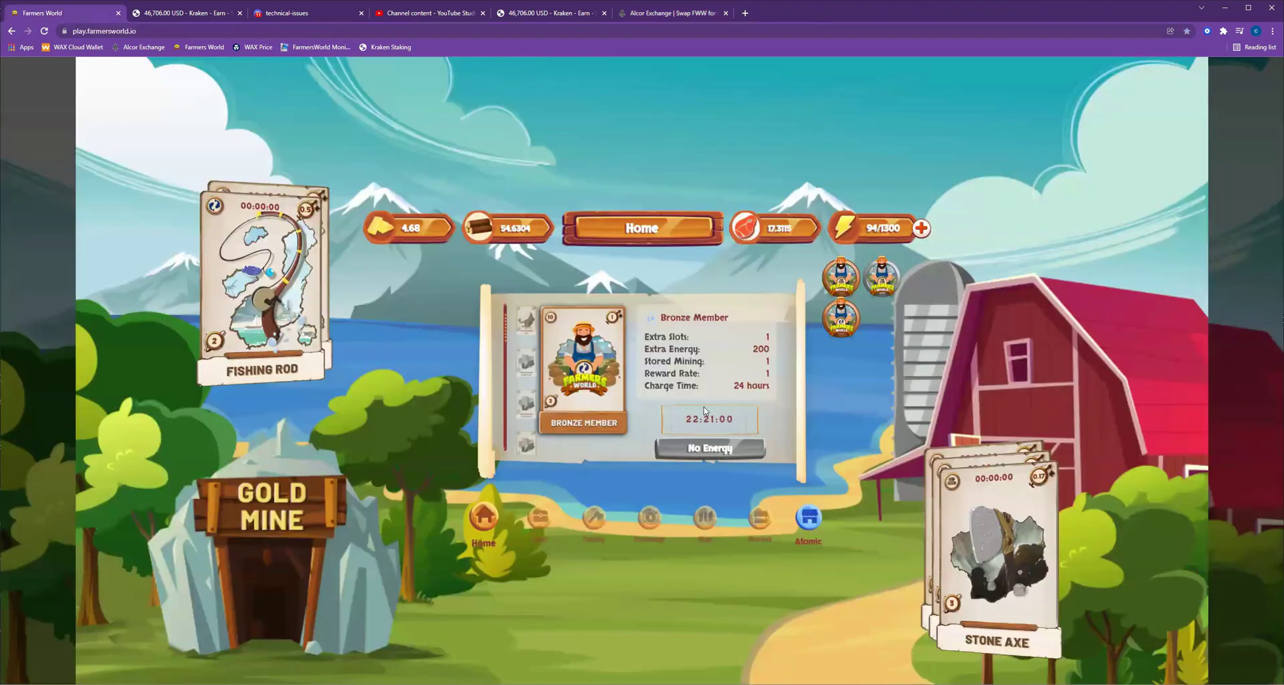
Reload Farmers World and log back in via the waxsweden.org endpoint with the WAX cloud wallet
{"action": "left_click", "coordinate": [649, 516]}
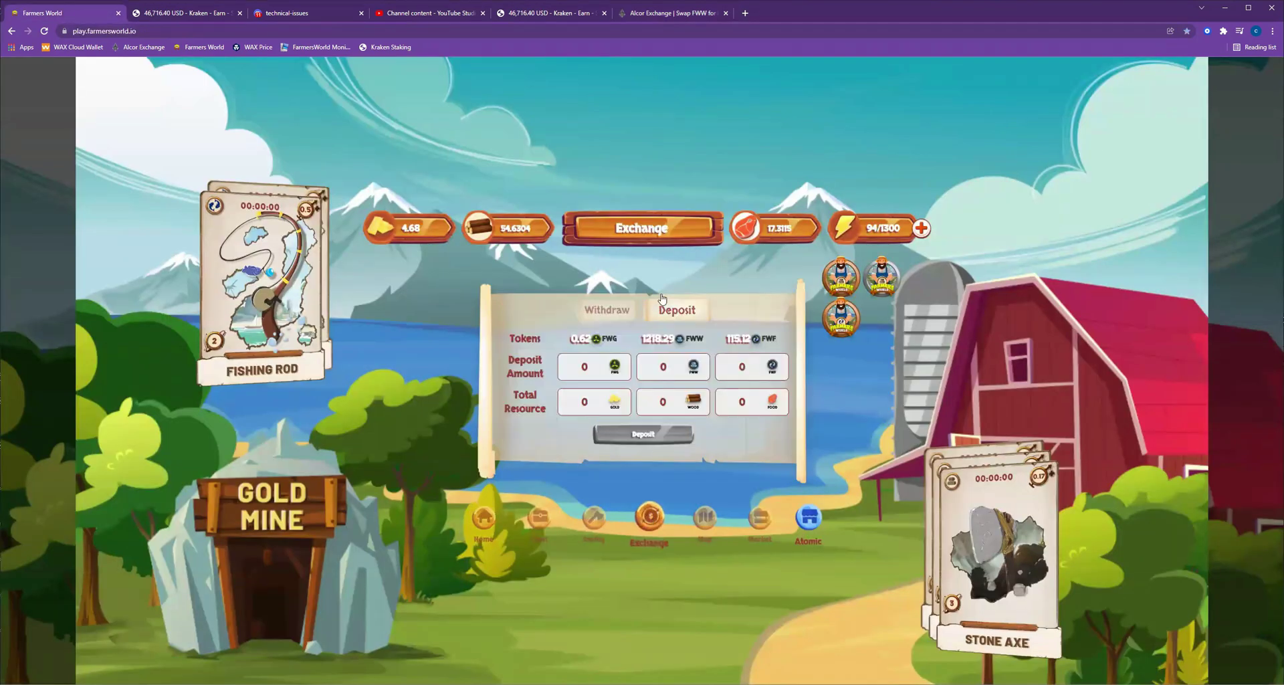
{"action": "left_click", "coordinate": [606, 310]}
{"action": "left_click", "coordinate": [675, 311]}
{"action": "left_click", "coordinate": [43, 32]}
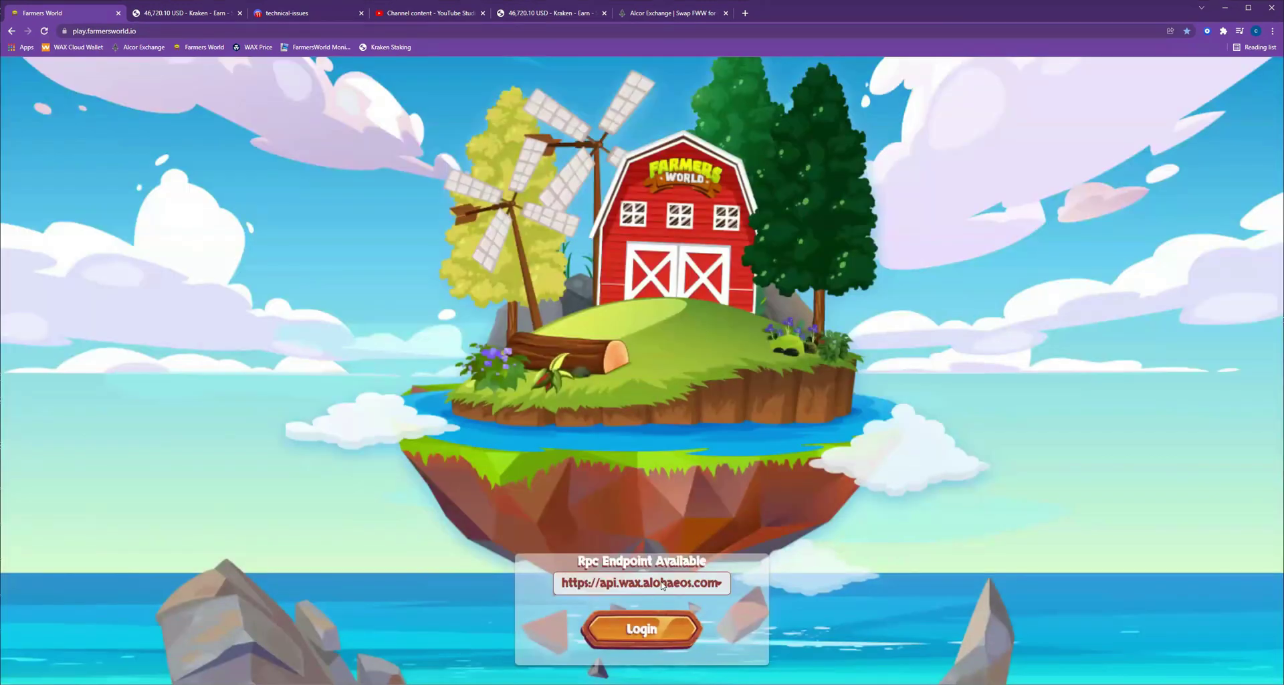
{"action": "left_click", "coordinate": [642, 583]}
{"action": "left_click", "coordinate": [643, 473]}
{"action": "left_click", "coordinate": [642, 629]}
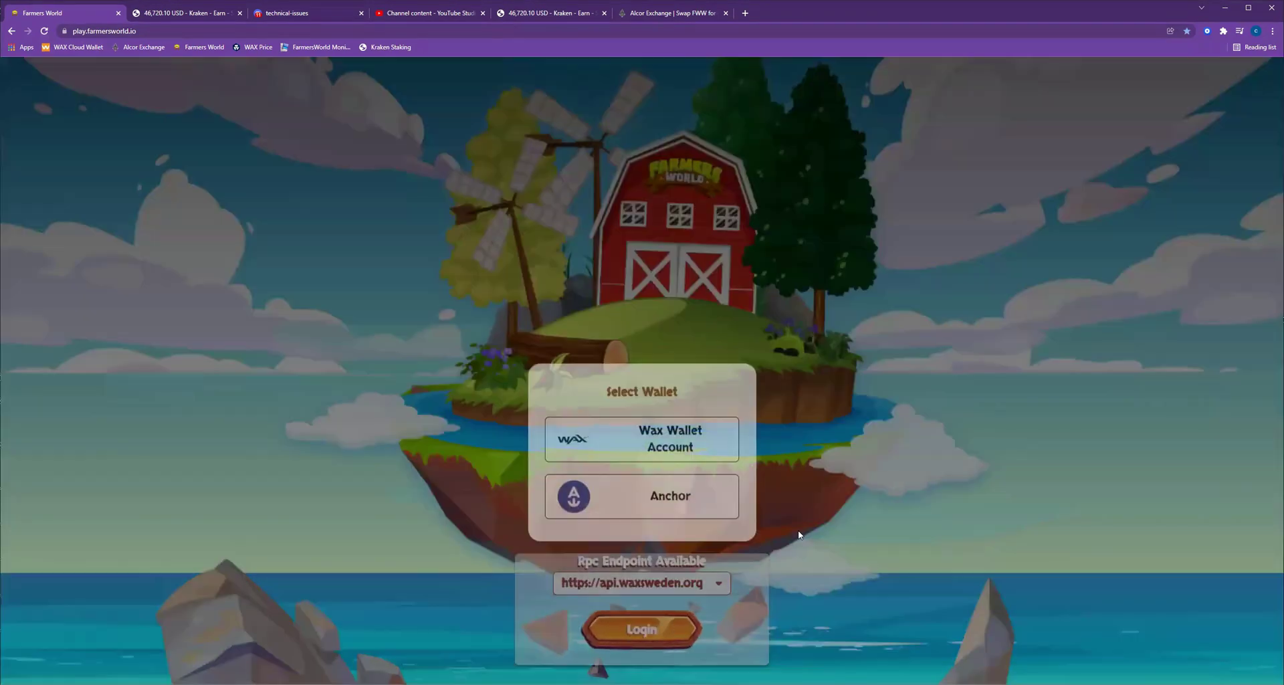
{"action": "left_click", "coordinate": [607, 376]}
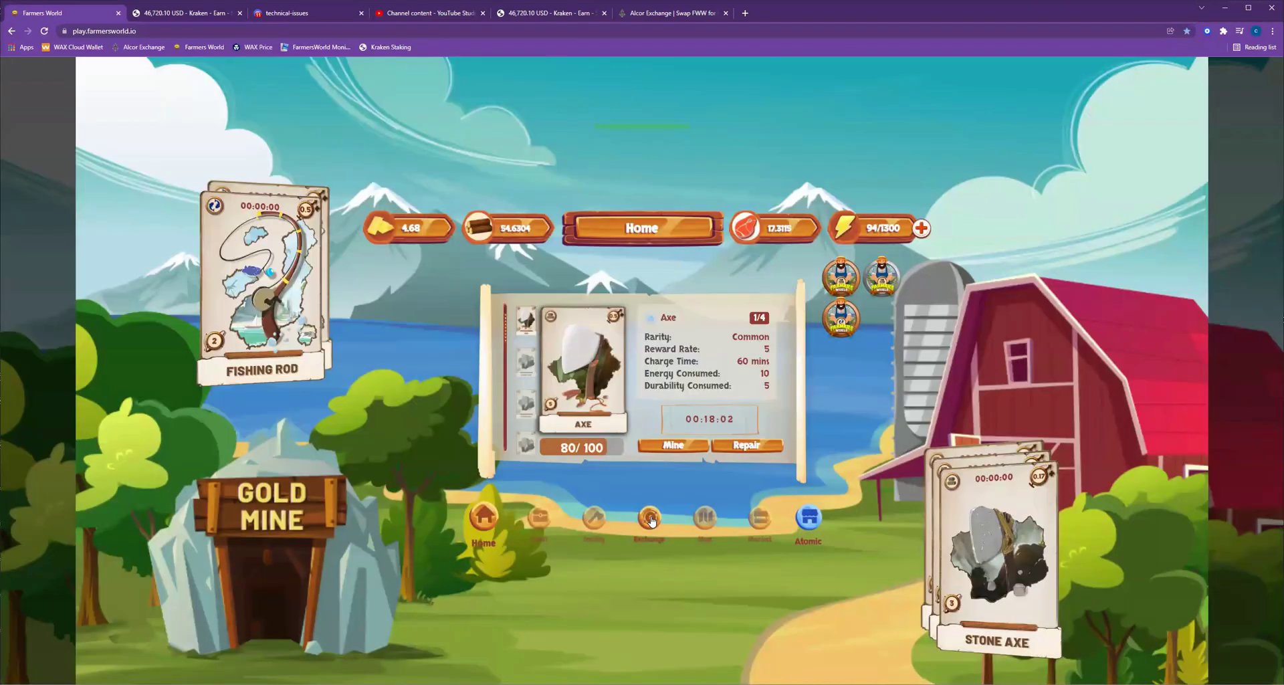
Deposit 91 FWG into the game from the Exchange Deposit panel and confirm it
{"action": "left_click", "coordinate": [649, 517]}
{"action": "left_click", "coordinate": [672, 311]}
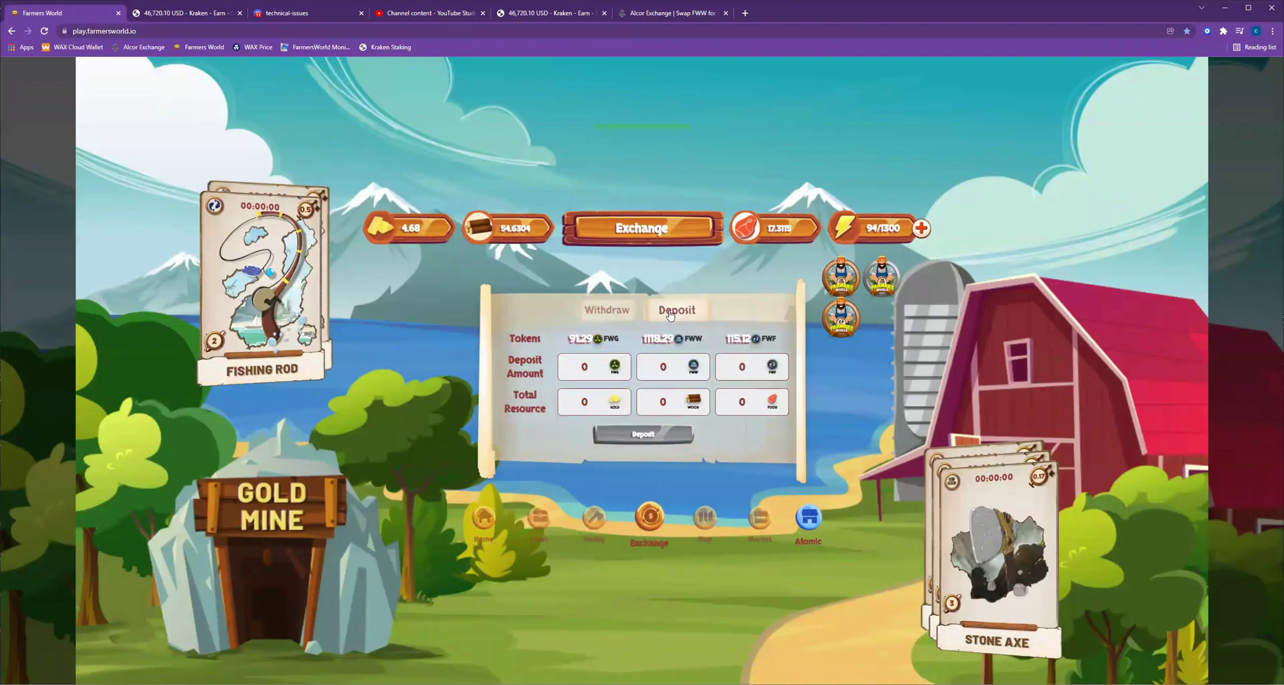
{"action": "double_click", "coordinate": [606, 362]}
{"action": "type", "text": "91"}
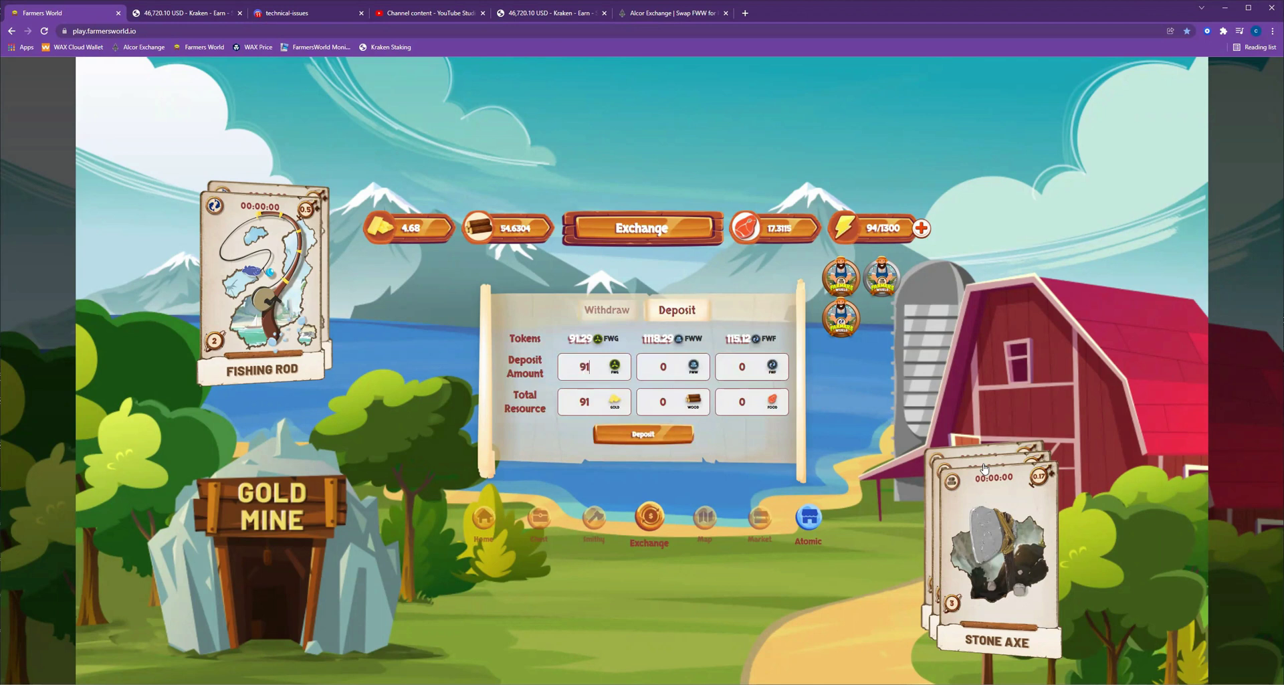
{"action": "left_click", "coordinate": [643, 432]}
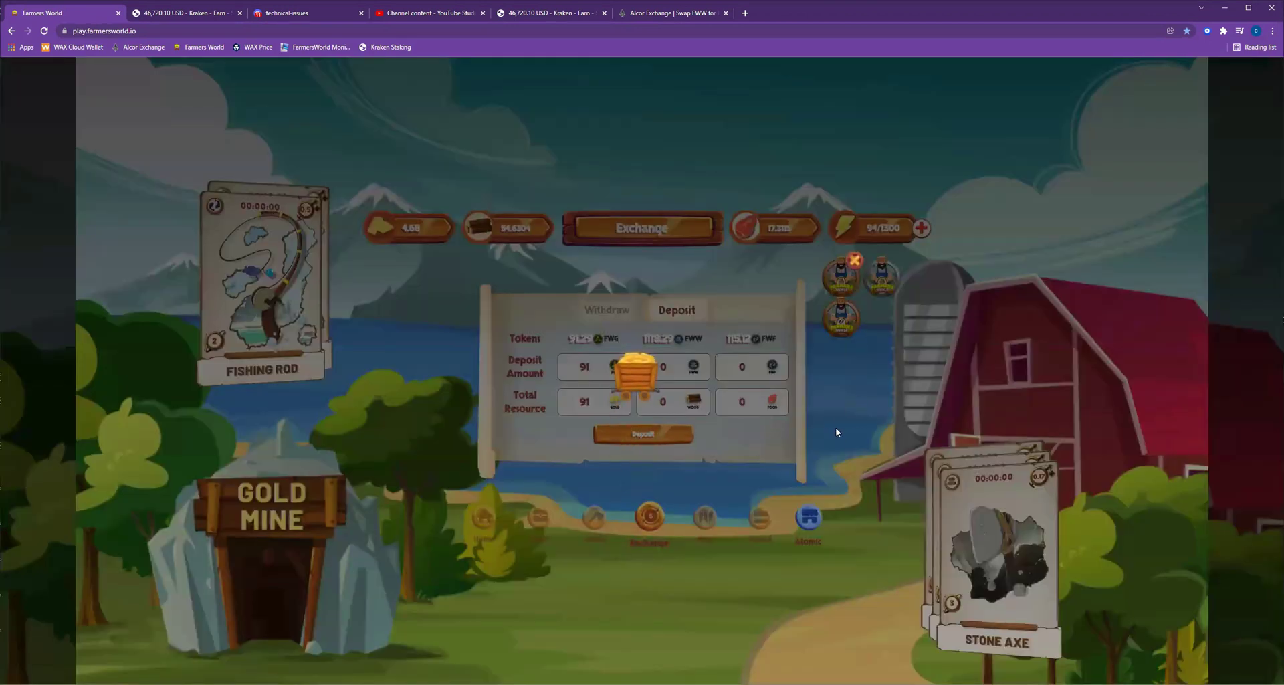
{"action": "left_click", "coordinate": [642, 451]}
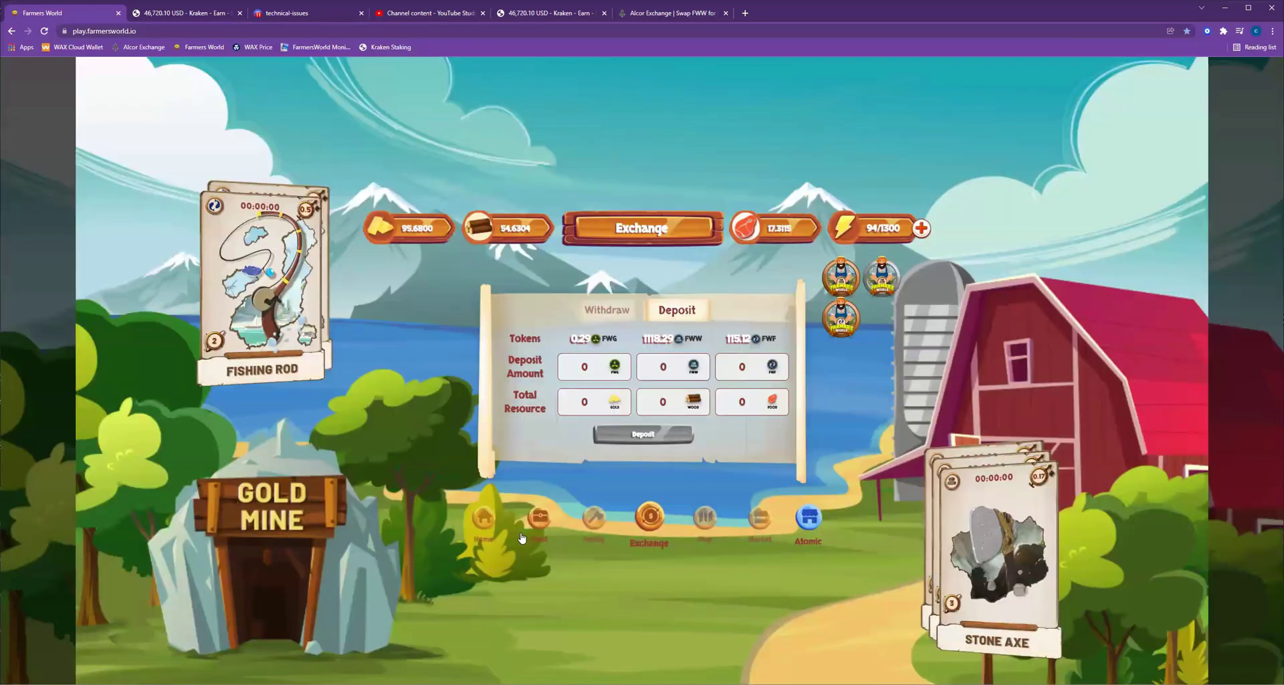
Check the Stone Axe and Fishing Rod cards, then repair the Axe with gold
{"action": "left_click", "coordinate": [484, 522]}
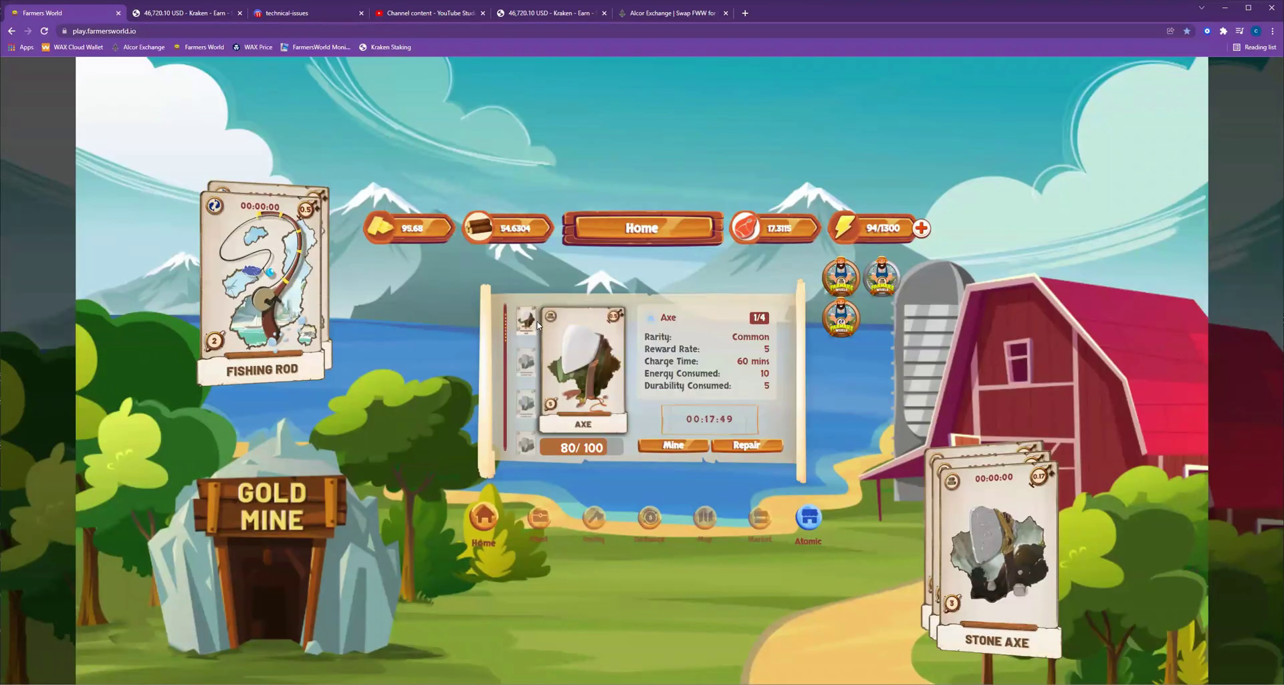
{"action": "left_click", "coordinate": [527, 361]}
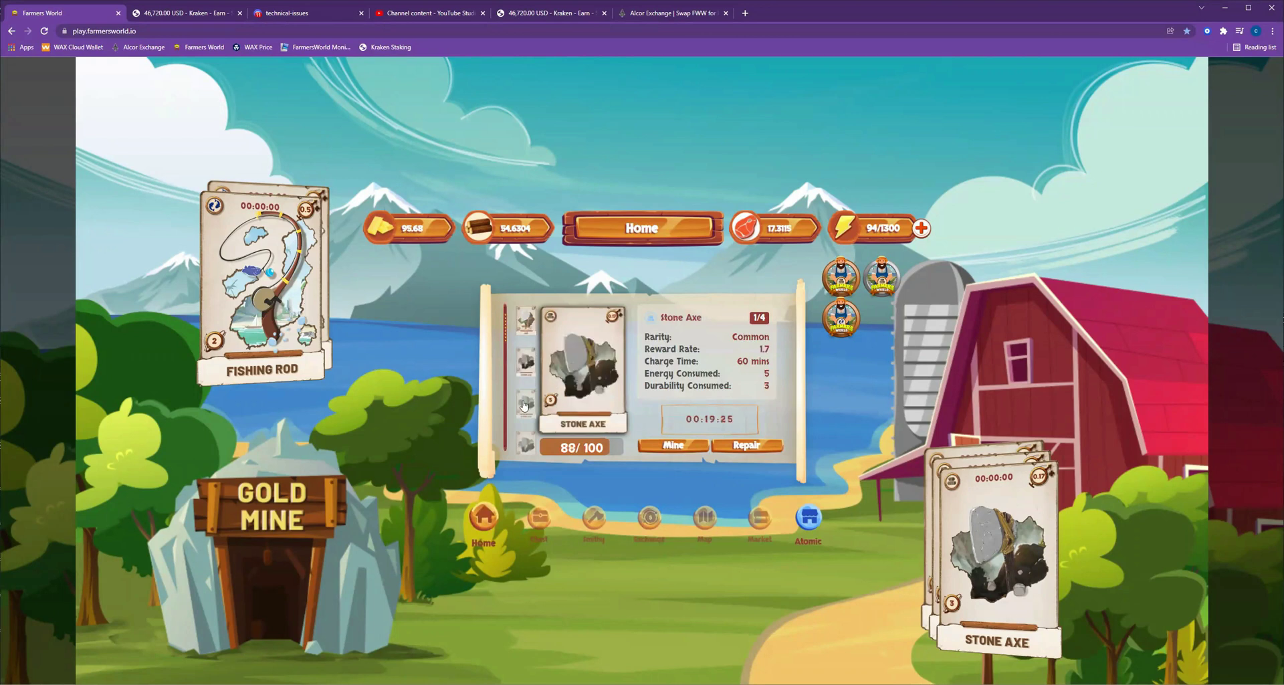
{"action": "left_click", "coordinate": [525, 400]}
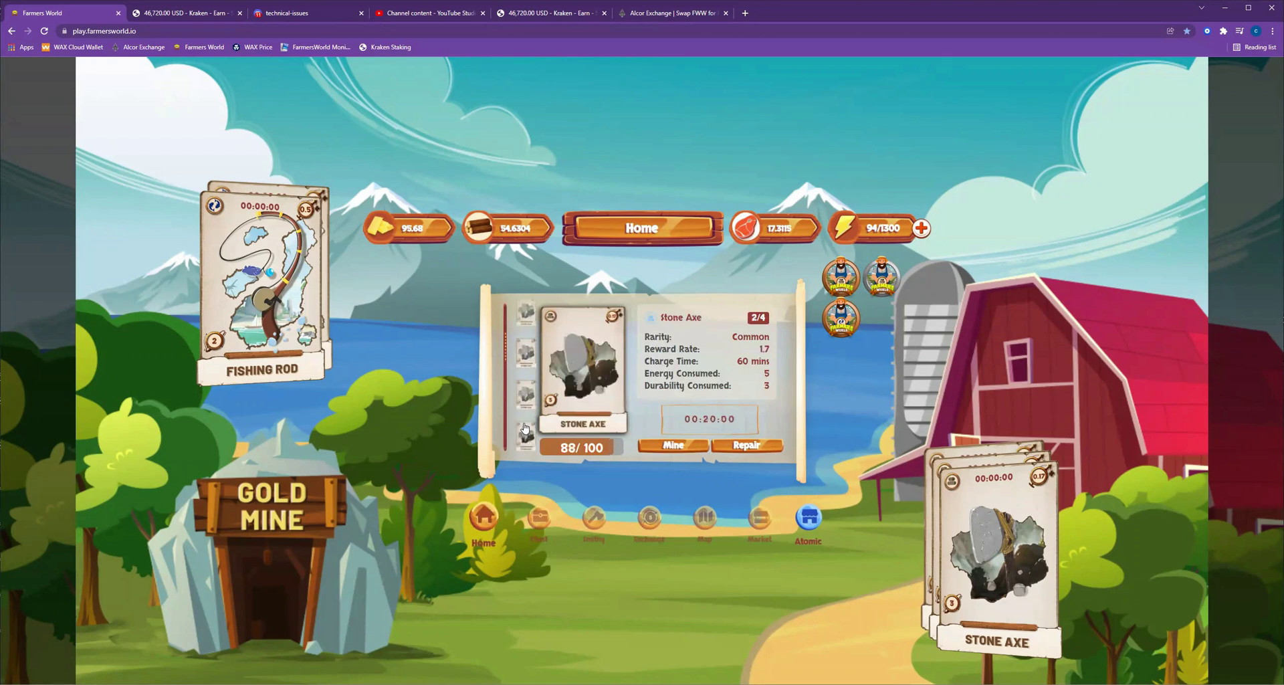
{"action": "left_click", "coordinate": [526, 324]}
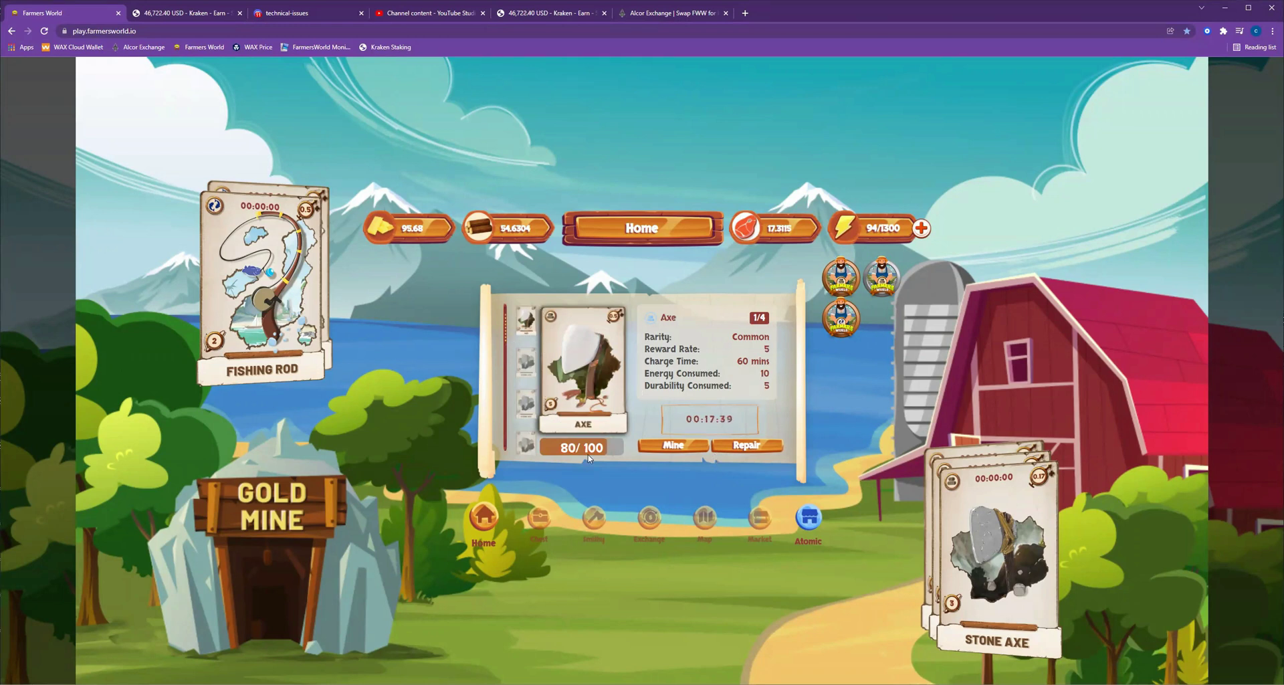
{"action": "scroll", "coordinate": [522, 377], "scroll_direction": "down", "scroll_amount": 1}
{"action": "scroll", "coordinate": [522, 377], "scroll_direction": "down", "scroll_amount": 1}
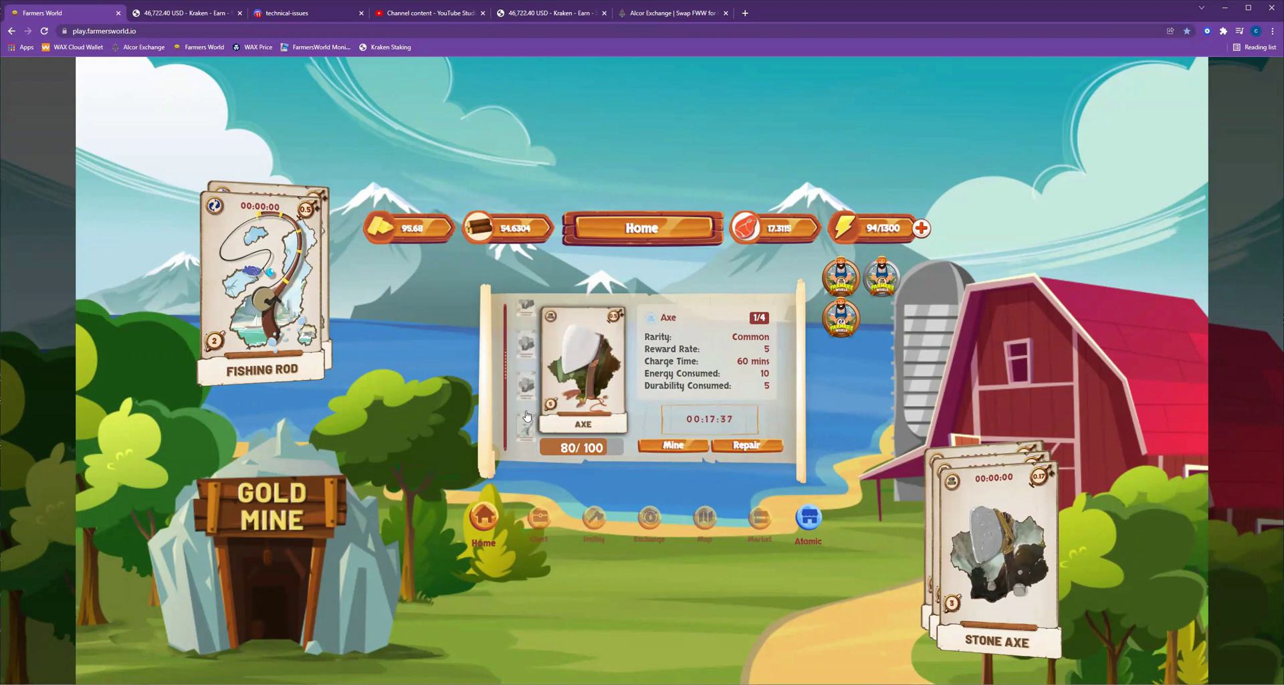
{"action": "left_click", "coordinate": [528, 412]}
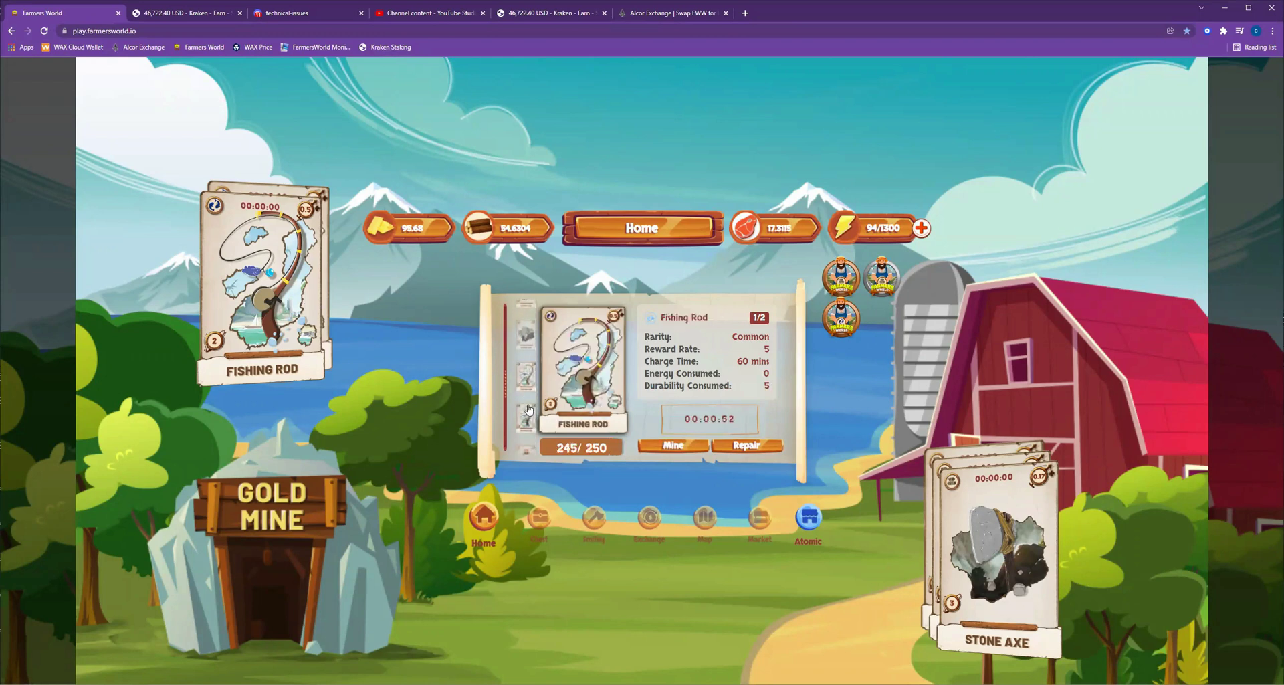
{"action": "scroll", "coordinate": [528, 375], "scroll_direction": "up", "scroll_amount": 2}
{"action": "left_click", "coordinate": [528, 322]}
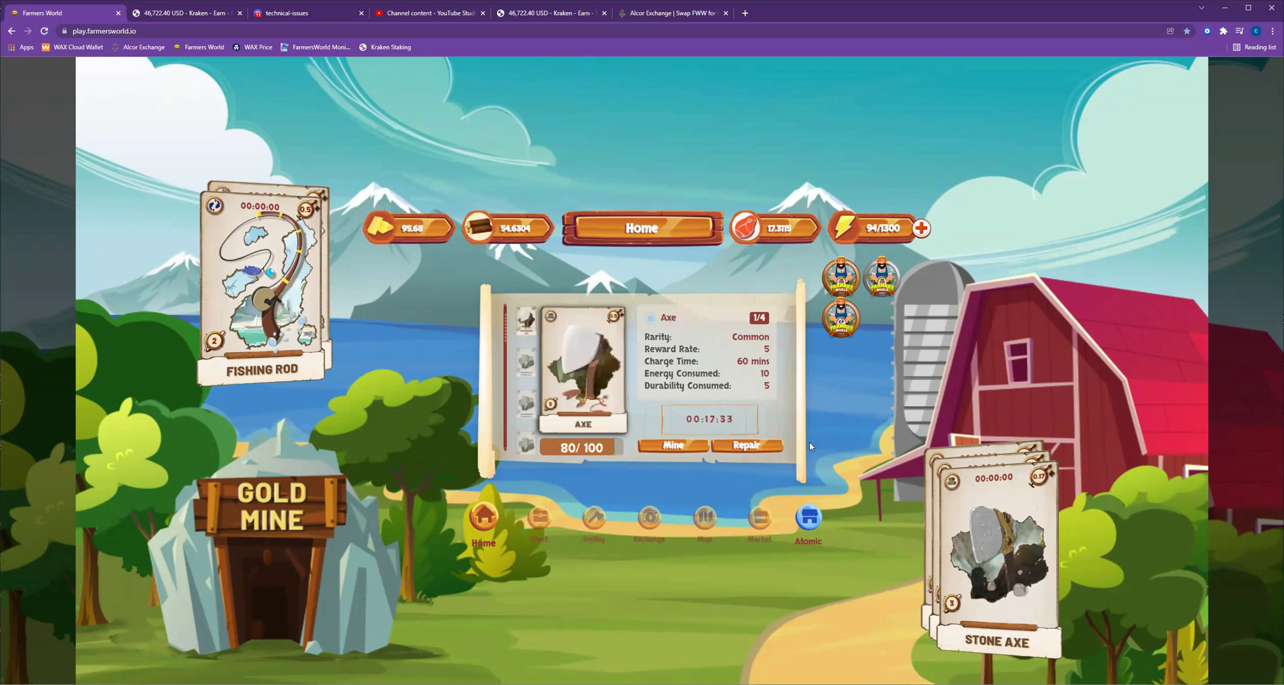
{"action": "left_click", "coordinate": [754, 447]}
Return to Alcor's FWW/FWG swap page showing 1,118.2904 FWW and 91.2903 FWG
{"action": "left_click", "coordinate": [664, 15]}
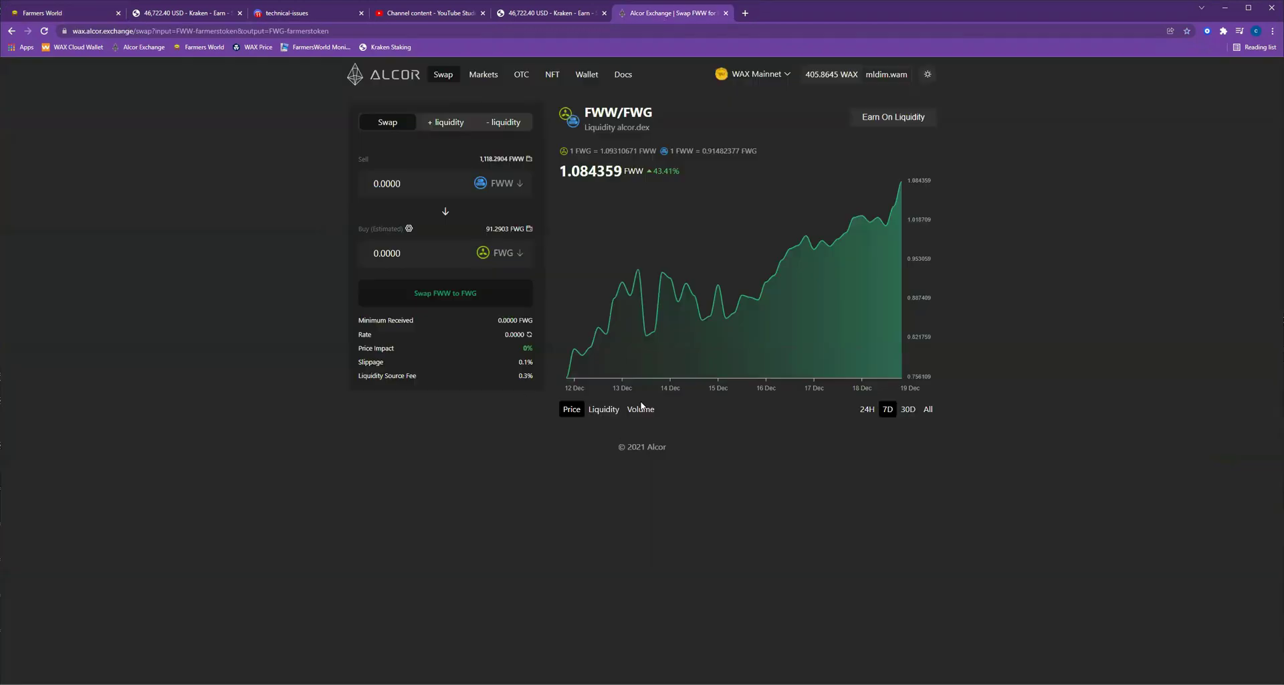